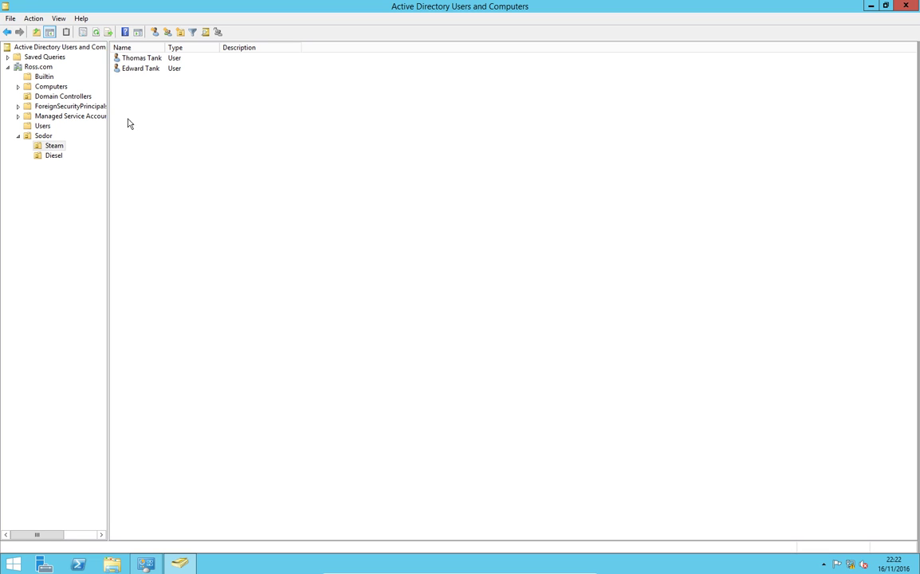
# Step: Check that Ross.com's Computers container is empty, then switch to the Windows 10 VM
pyautogui.click(55, 87)
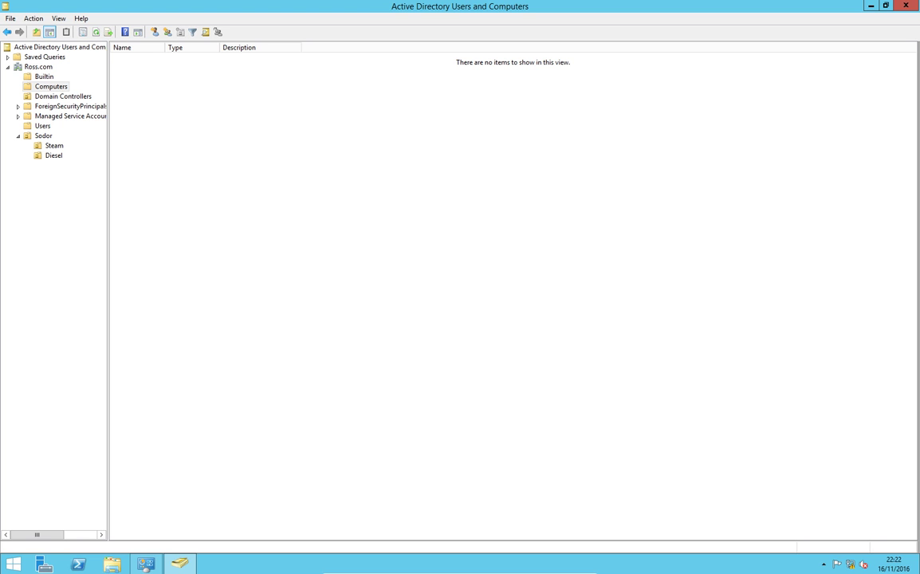
pyautogui.hotkey('alt', 'Tab')
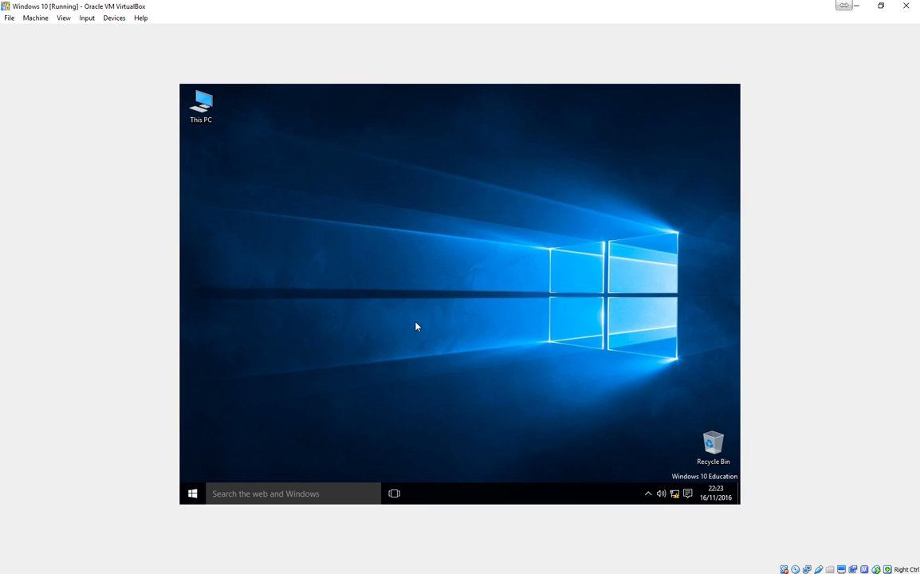
# Step: From Network and Sharing Center, open the Ethernet adapter's IPv4 properties and choose a manual IP address
pyautogui.rightClick(675, 494)
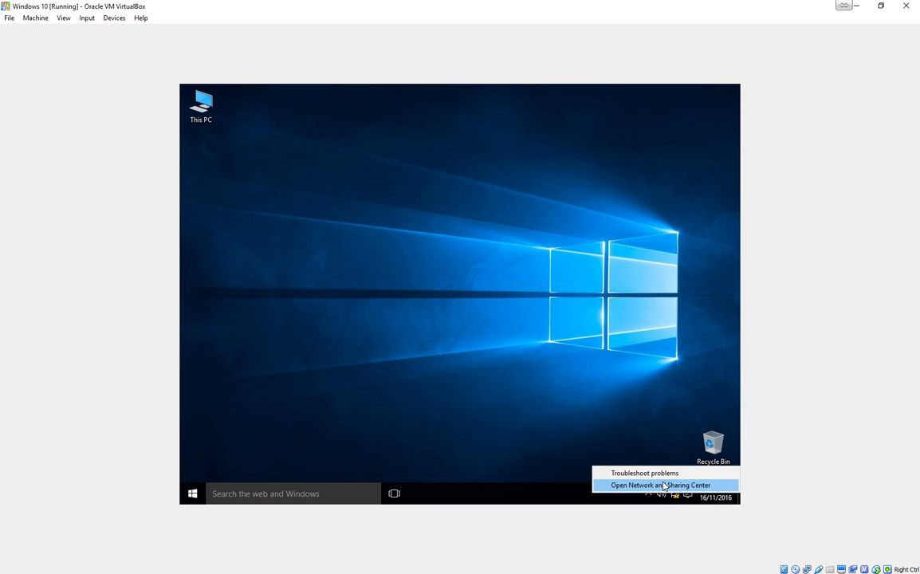
pyautogui.click(660, 485)
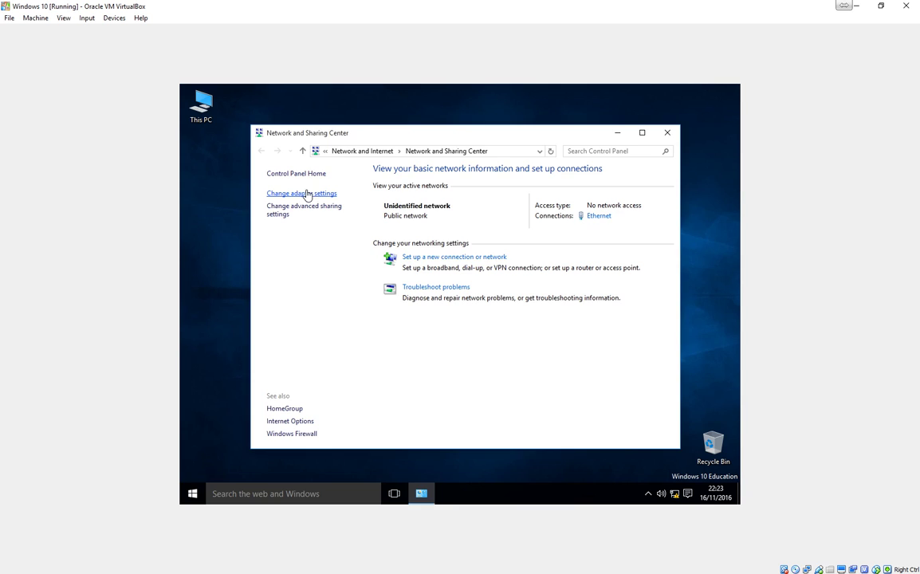
pyautogui.click(309, 193)
pyautogui.click(309, 206)
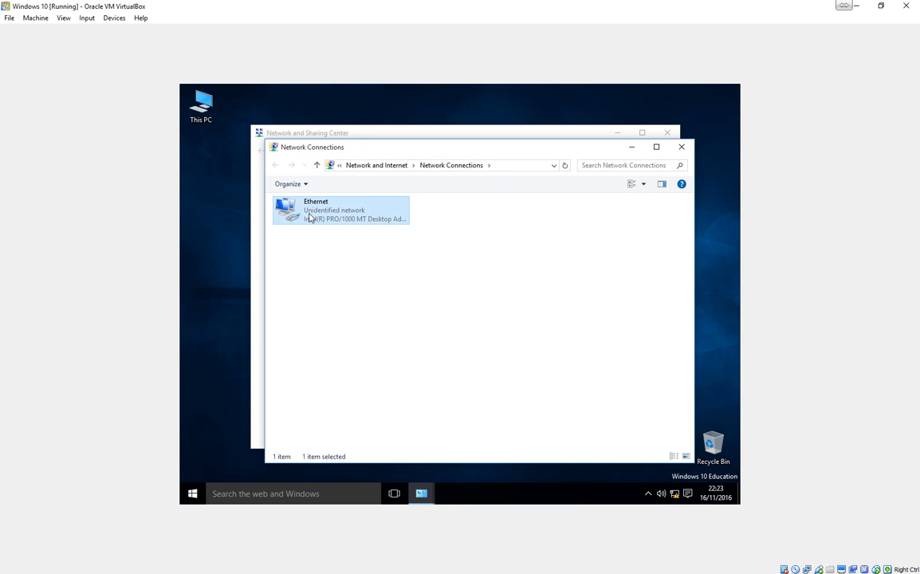
pyautogui.rightClick(310, 209)
pyautogui.click(328, 318)
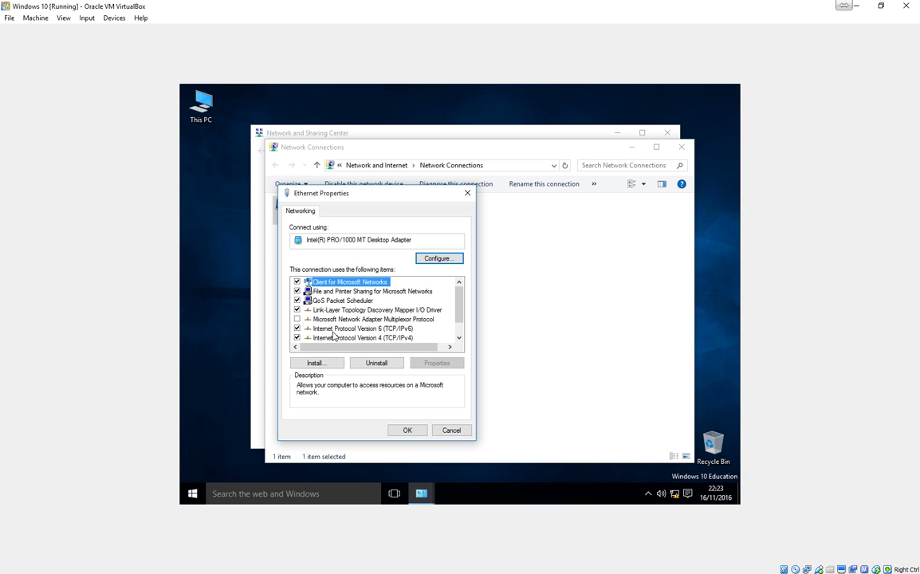
pyautogui.doubleClick(328, 338)
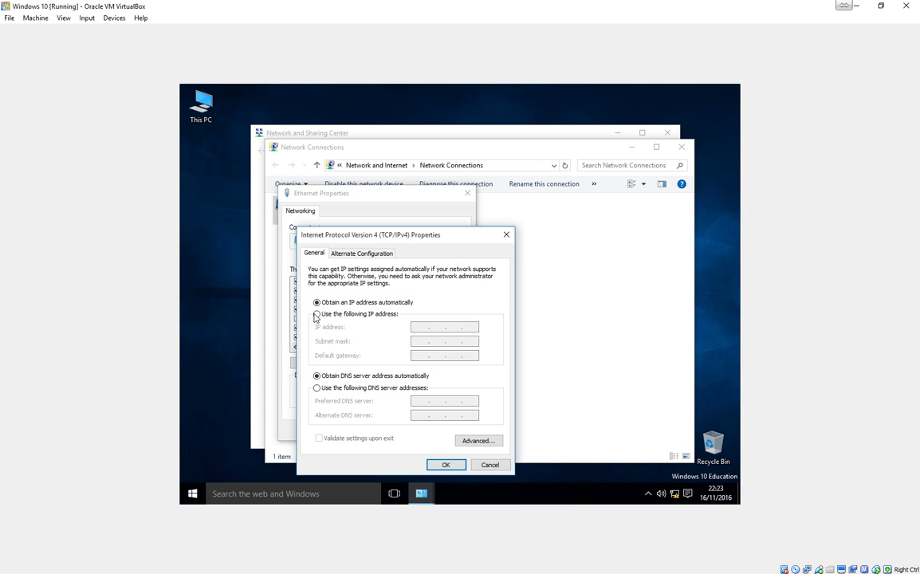
pyautogui.click(317, 313)
# Step: Enter IP 10.1.1.1, subnet mask 255.255.255.0 and preferred DNS server 10.1.1.254
pyautogui.click(421, 329)
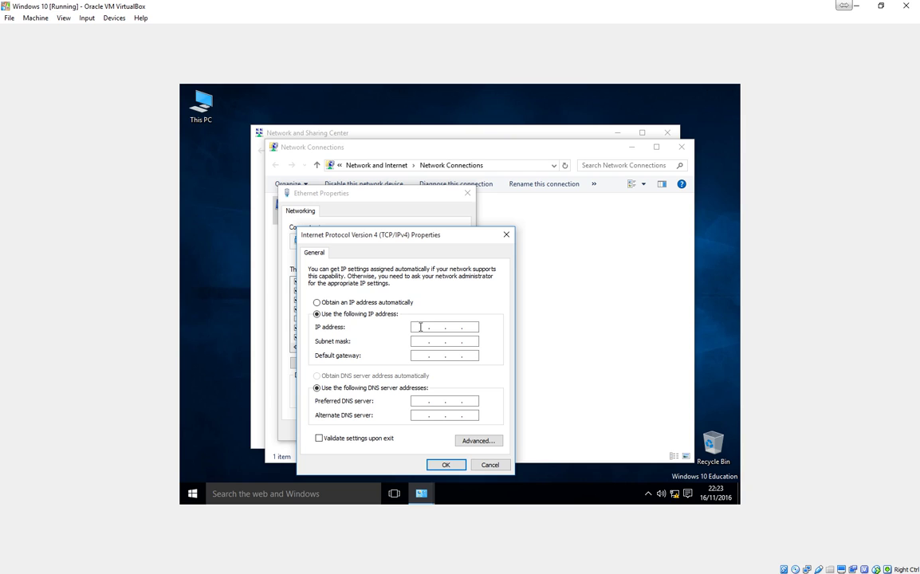
pyautogui.write('10.1.1.1')
pyautogui.press('Tab')
pyautogui.write('255 . 255 . 255 . 0')
pyautogui.click(421, 356)
pyautogui.click(416, 402)
pyautogui.write('10 . 1 . 1 . 254')
# Step: Save the IPv4 and Ethernet properties, then close Network Connections and Network and Sharing Center
pyautogui.click(445, 465)
pyautogui.click(410, 430)
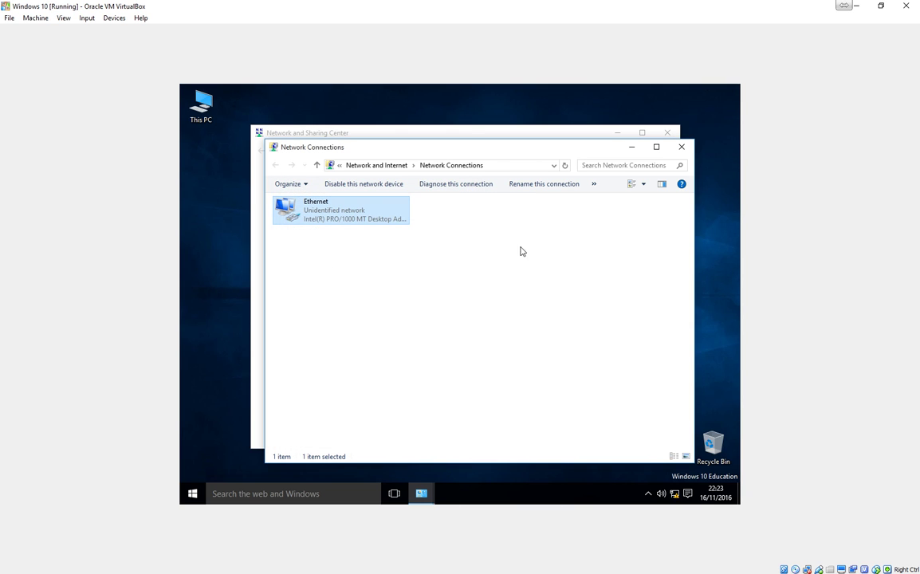
pyautogui.click(680, 147)
pyautogui.click(667, 132)
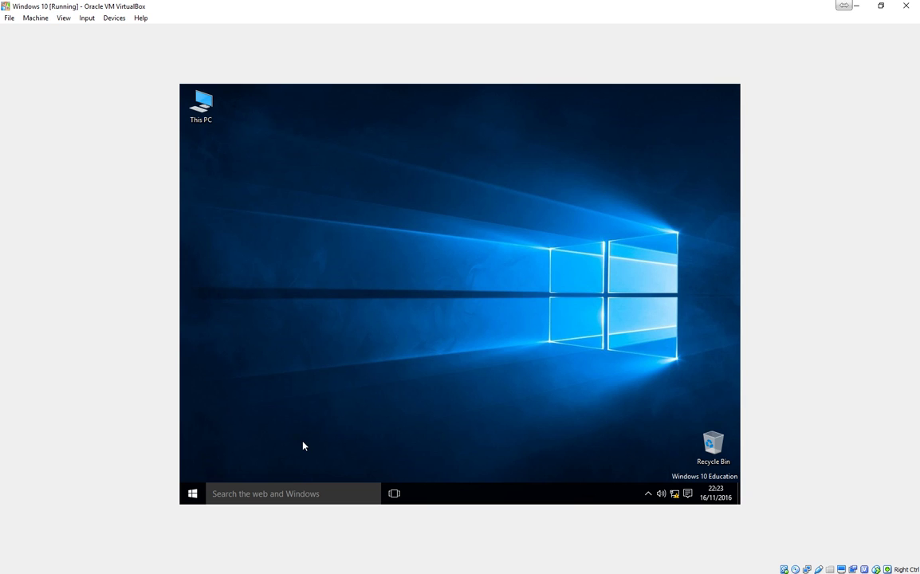
# Step: Launch the command prompt by running cmd from the Run box
pyautogui.press('super')
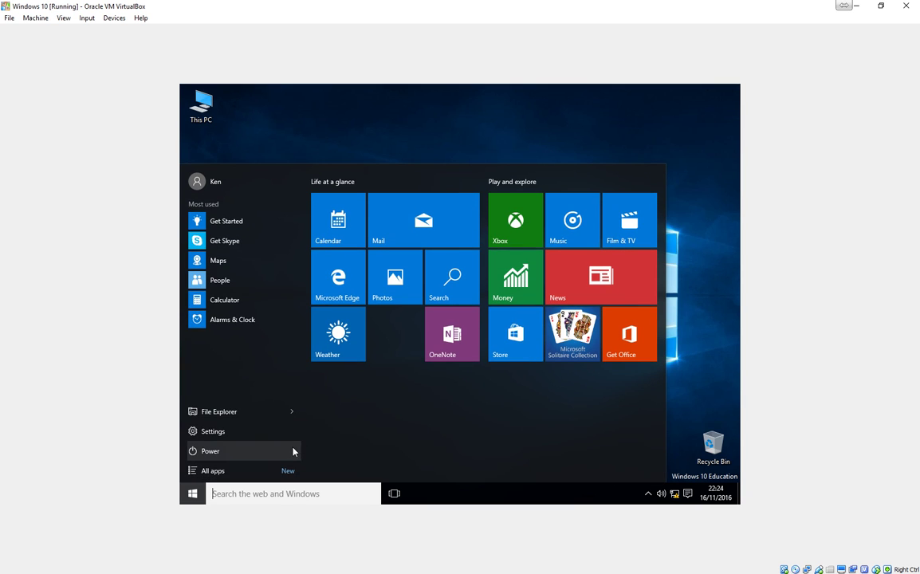
pyautogui.click(196, 496)
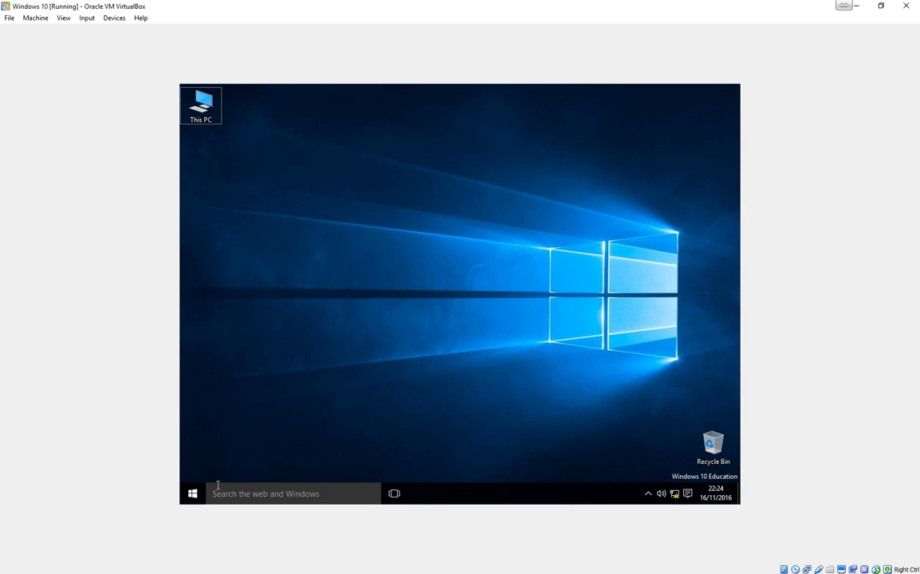
pyautogui.press('super+r')
pyautogui.write('cmd')
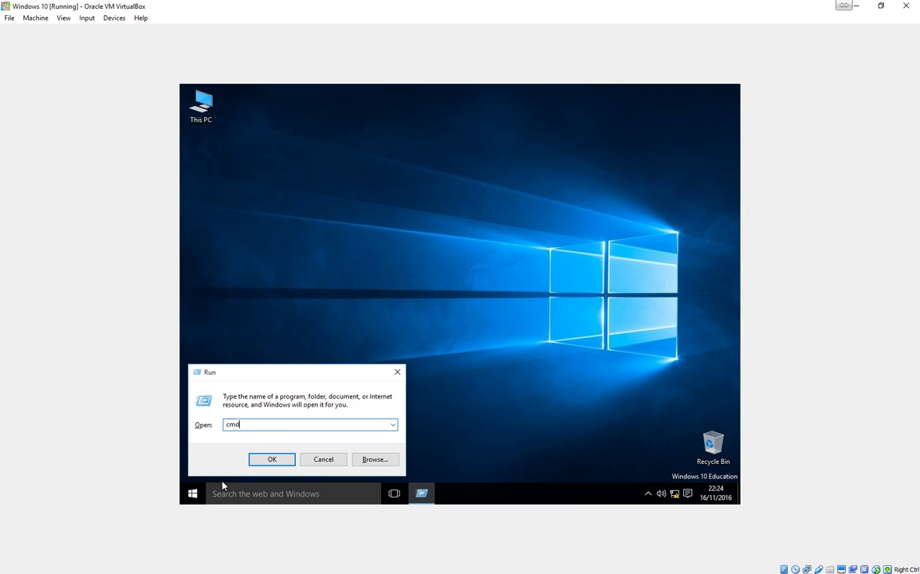
pyautogui.press('Return')
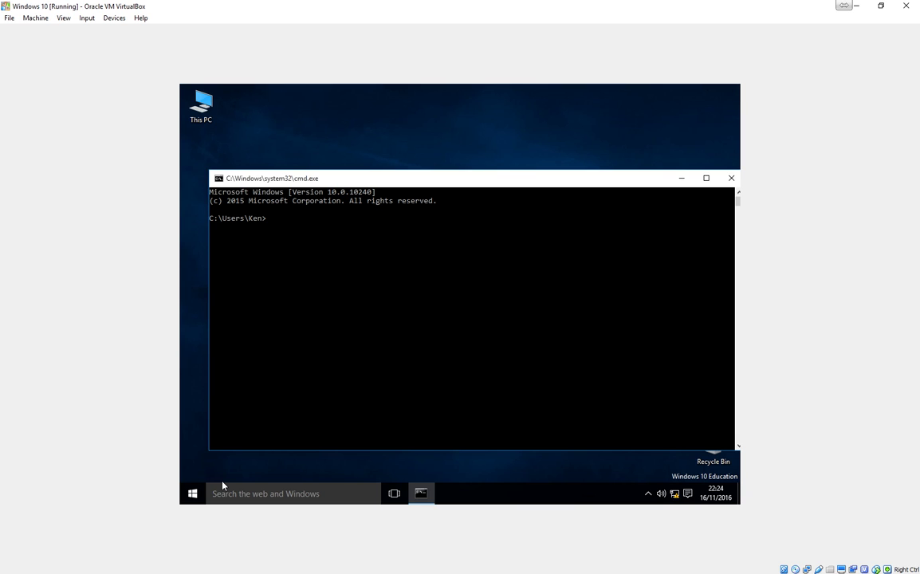
# Step: Ping 10.1.1.254 and ken.ross.com, check the replies, then close the command prompt
pyautogui.write('ping 10.1.1.254')
pyautogui.press('Return')
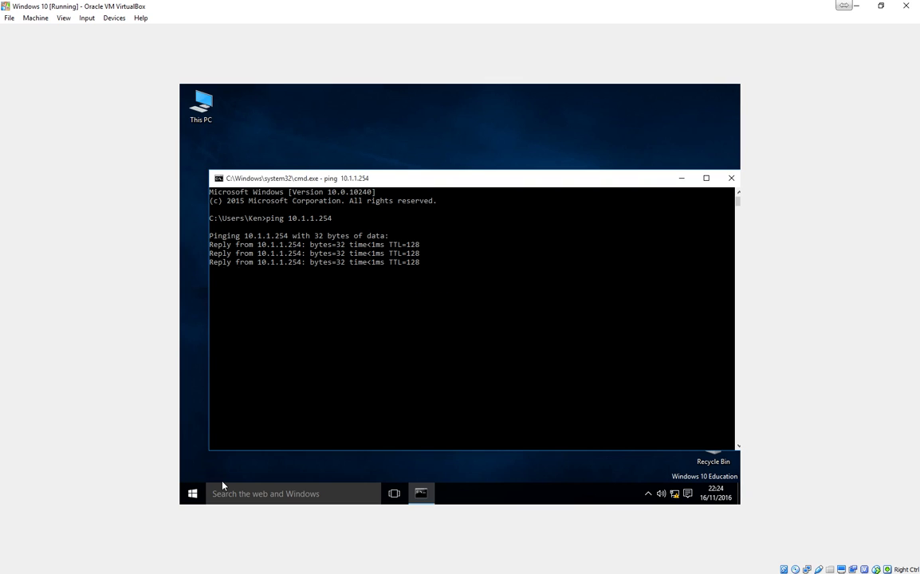
pyautogui.write('pin')
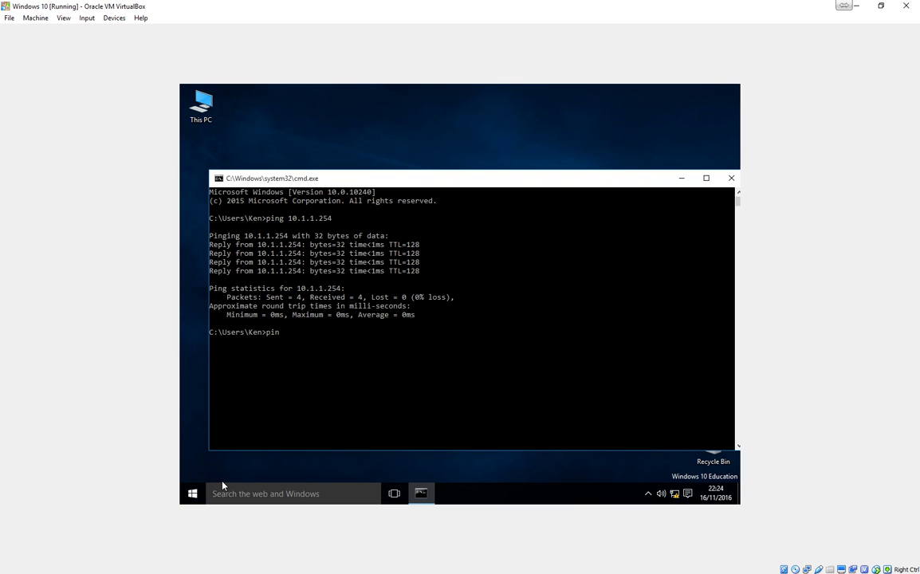
pyautogui.write('g ken.ross.com')
pyautogui.press('Return')
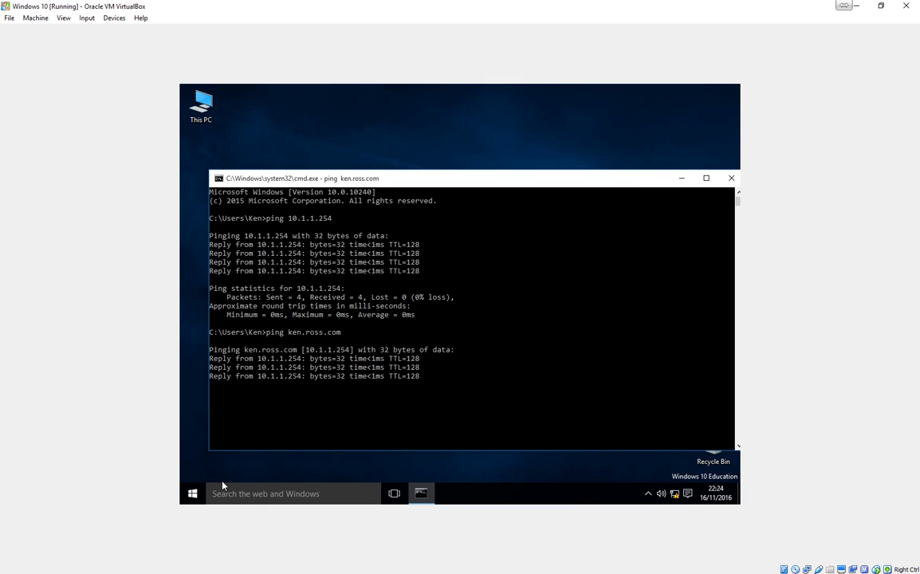
pyautogui.click(732, 178)
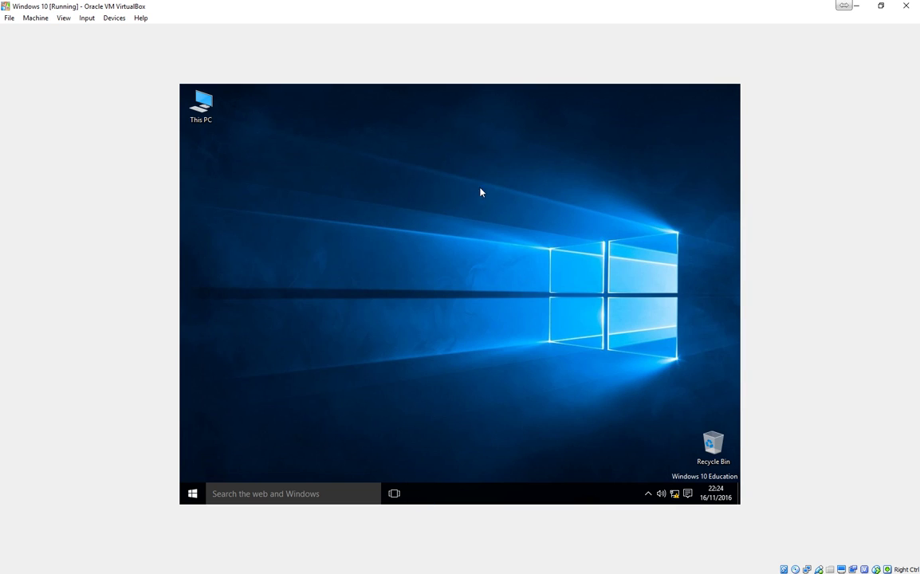
# Step: In This PC's system properties, change the computer's membership to the ross.com domain
pyautogui.rightClick(199, 96)
pyautogui.click(270, 223)
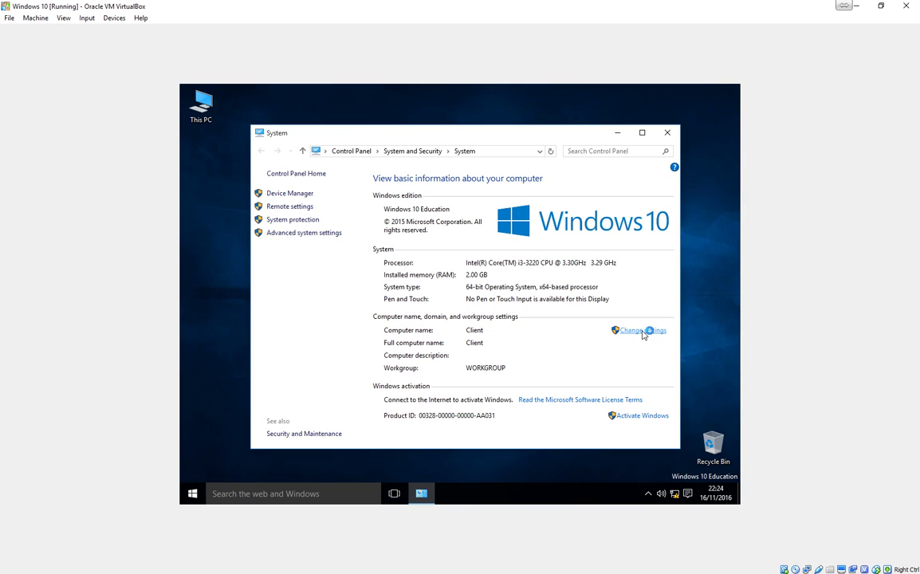
pyautogui.click(643, 332)
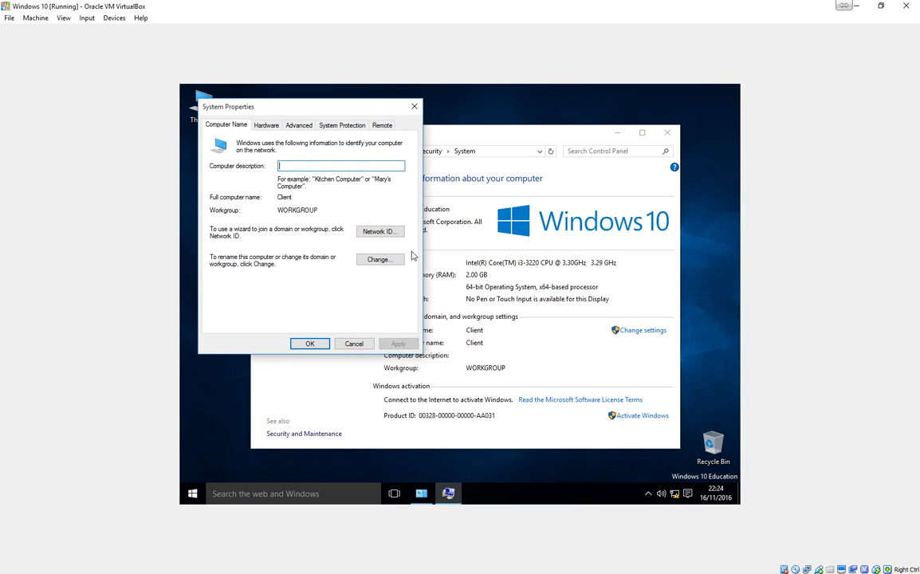
pyautogui.click(376, 263)
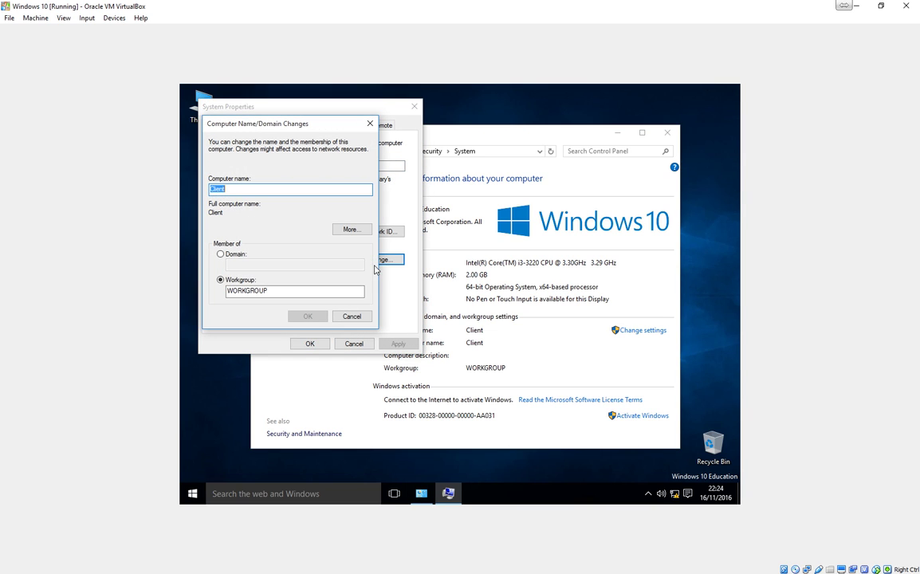
pyautogui.click(221, 254)
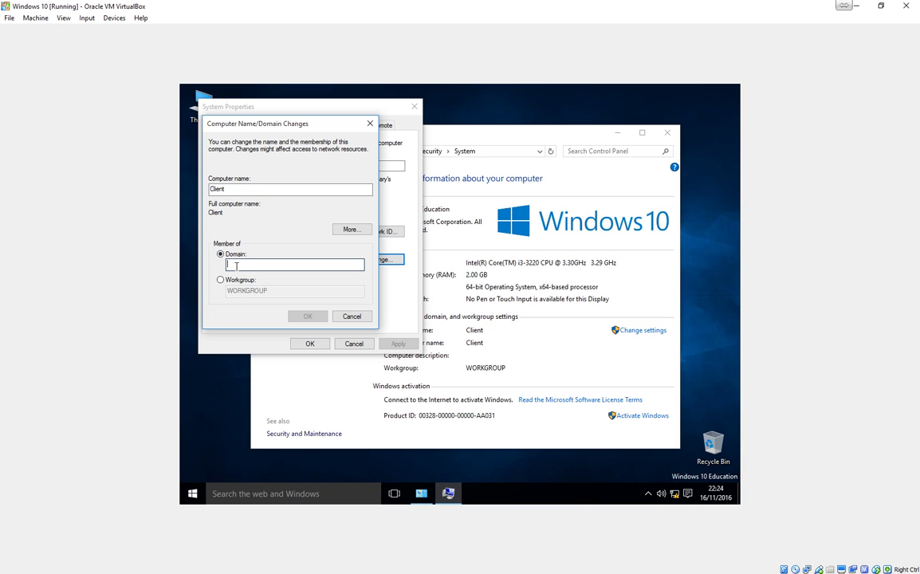
pyautogui.write('ross.c')
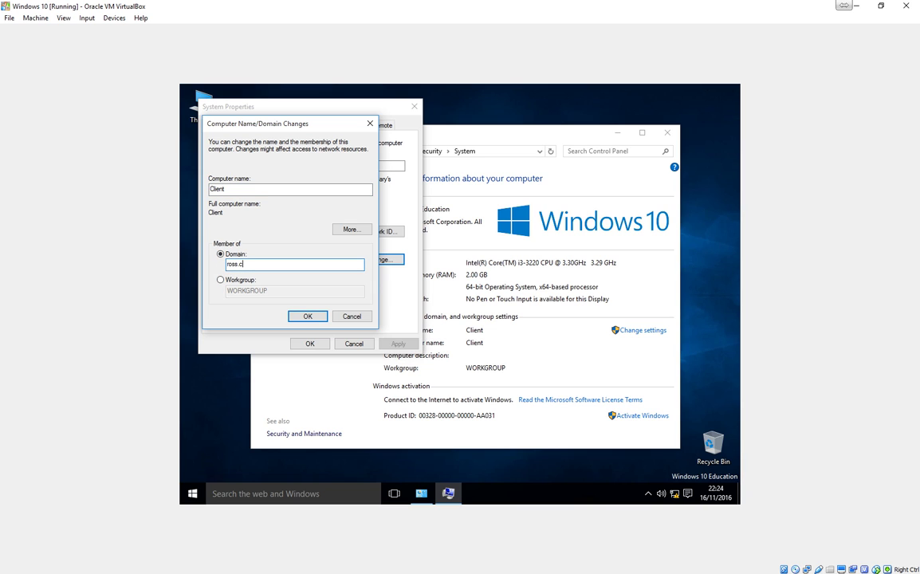
pyautogui.write('om')
pyautogui.press('Return')
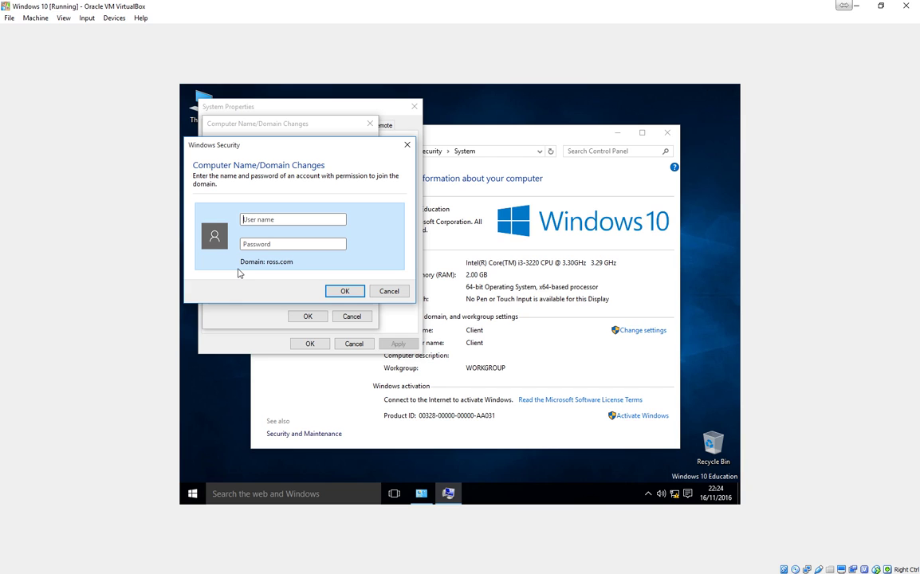
# Step: Authorize the join with the administrator account and password, acknowledge the notices, and restart now
pyautogui.write('administrator')
pyautogui.press('Tab')
pyautogui.write('Pa$$w0rd')
pyautogui.press('Return')
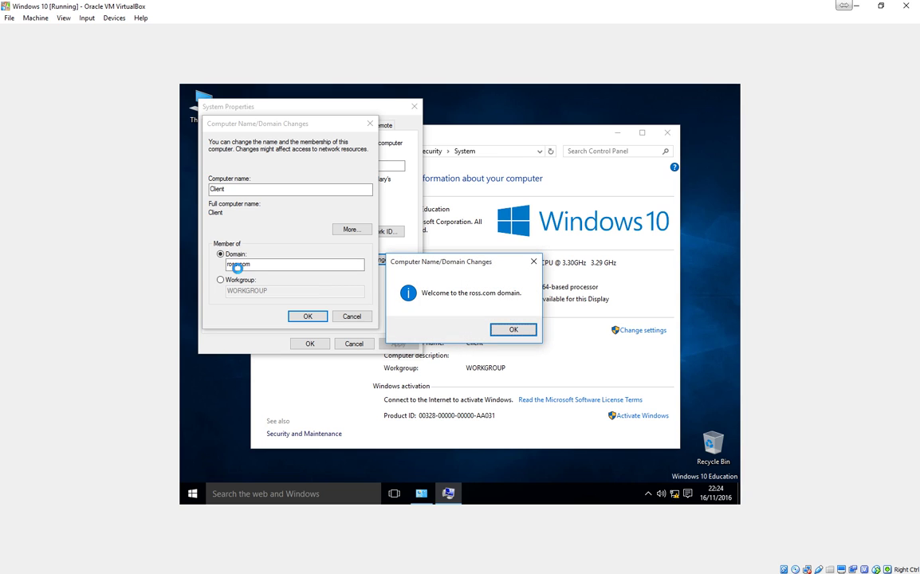
pyautogui.click(514, 331)
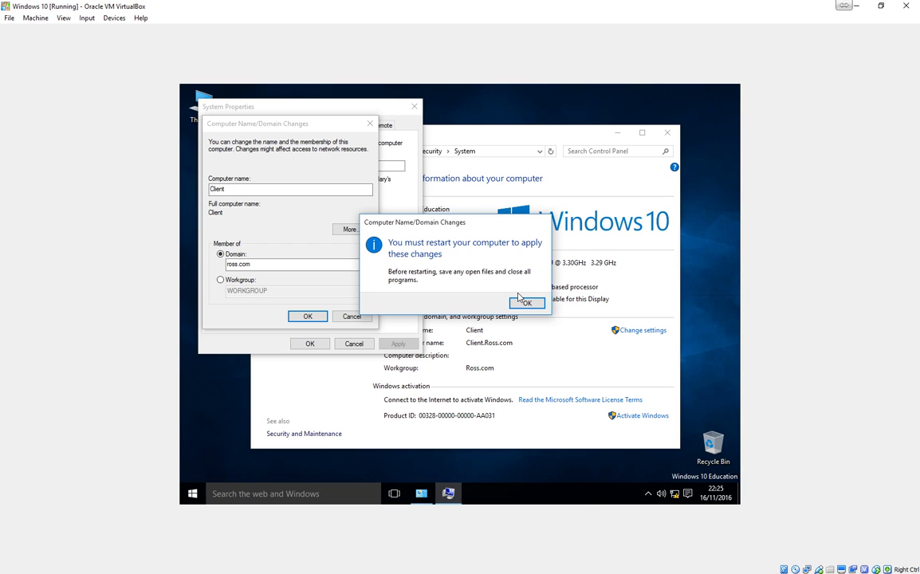
pyautogui.click(527, 303)
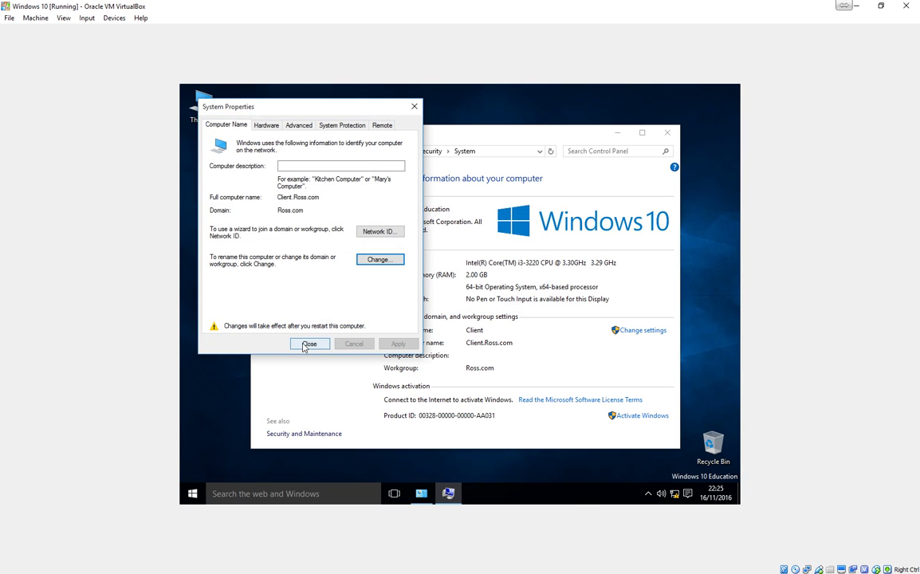
pyautogui.click(306, 344)
pyautogui.click(451, 299)
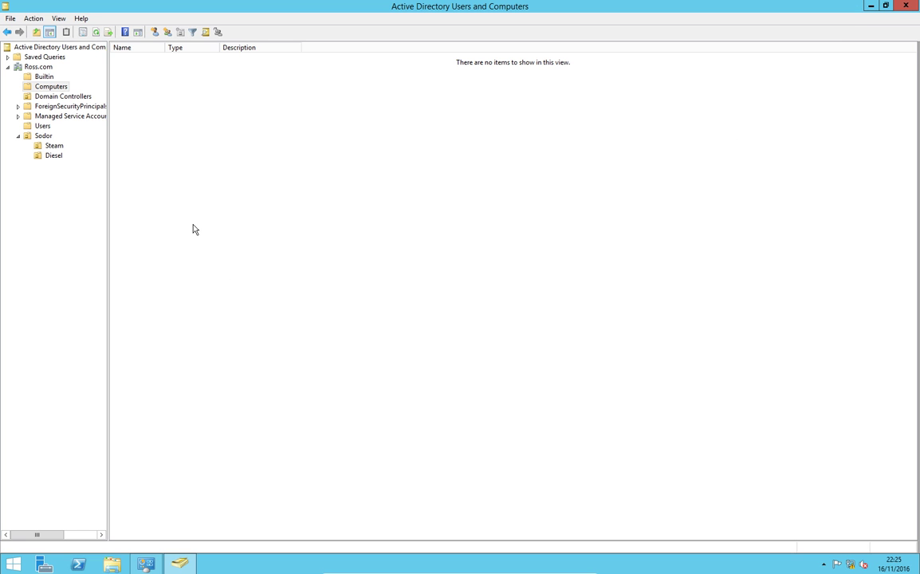
# Step: Refresh the Computers container with F5 so CLIENT appears
pyautogui.press('F5')
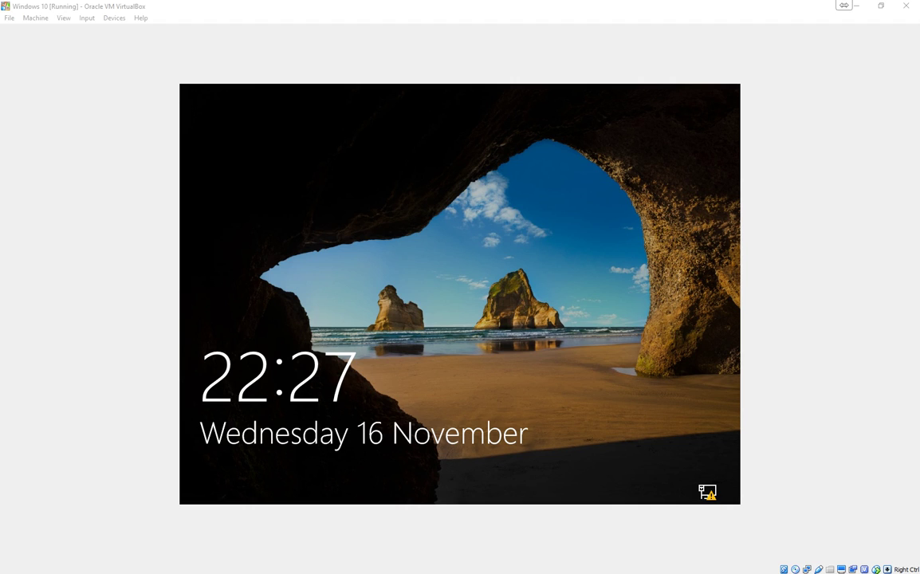
# Step: Sign in from the lock screen as Other user with the domain user's name and password
pyautogui.click(511, 335)
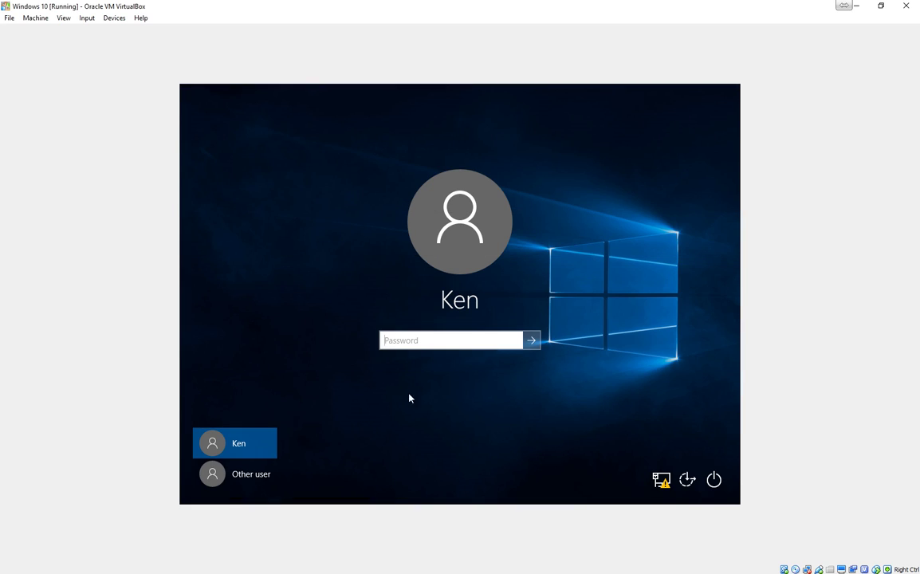
pyautogui.click(252, 479)
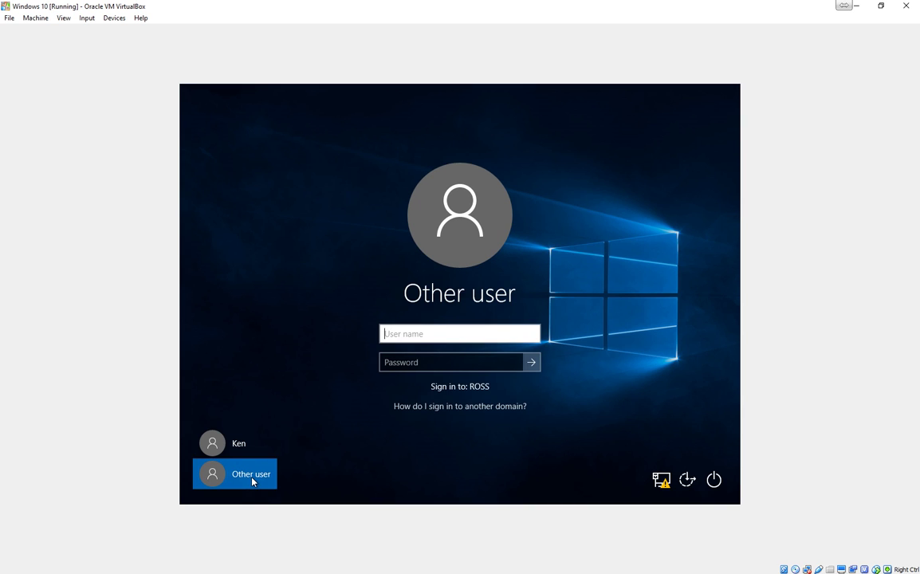
pyautogui.write('Thomas')
pyautogui.press('Tab')
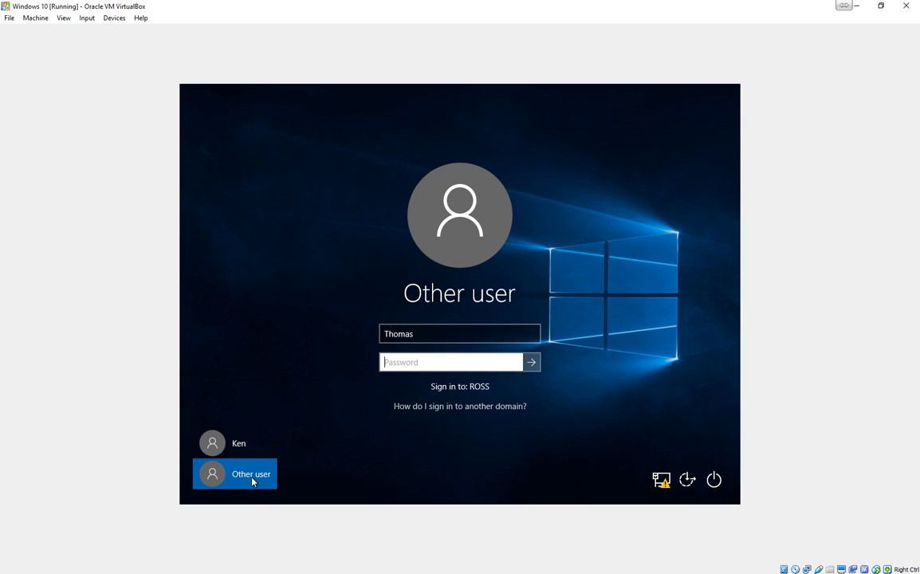
pyautogui.write('••••••••')
pyautogui.press('Return')
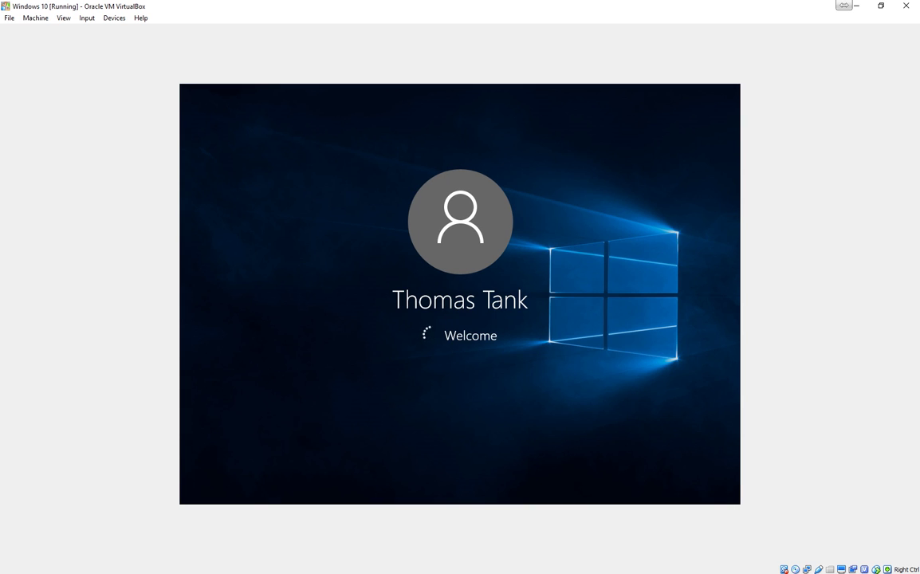